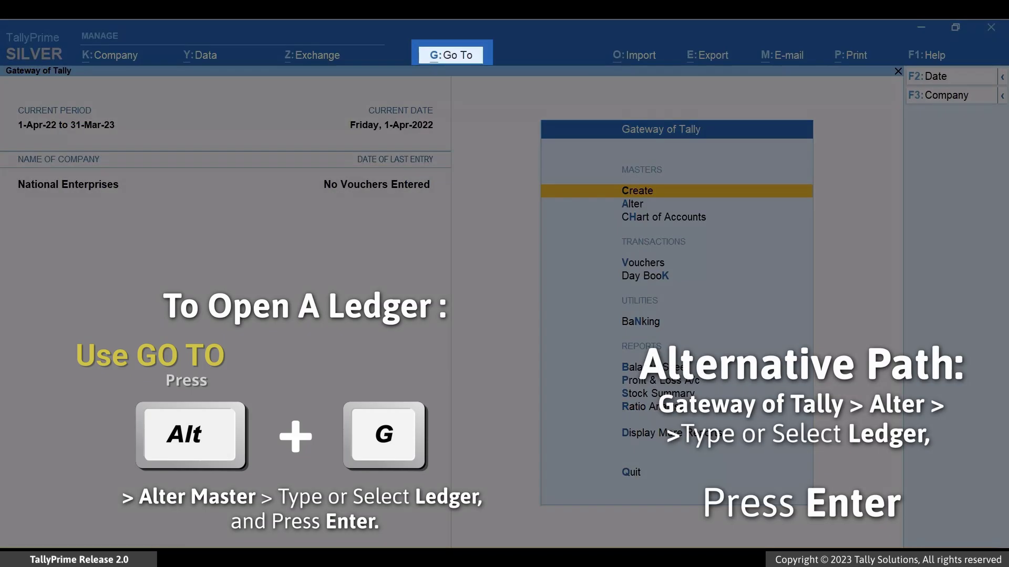
Open the Davies Group ledger for alteration via Alter Master > Ledger.
key("alt")
key("alt+g")
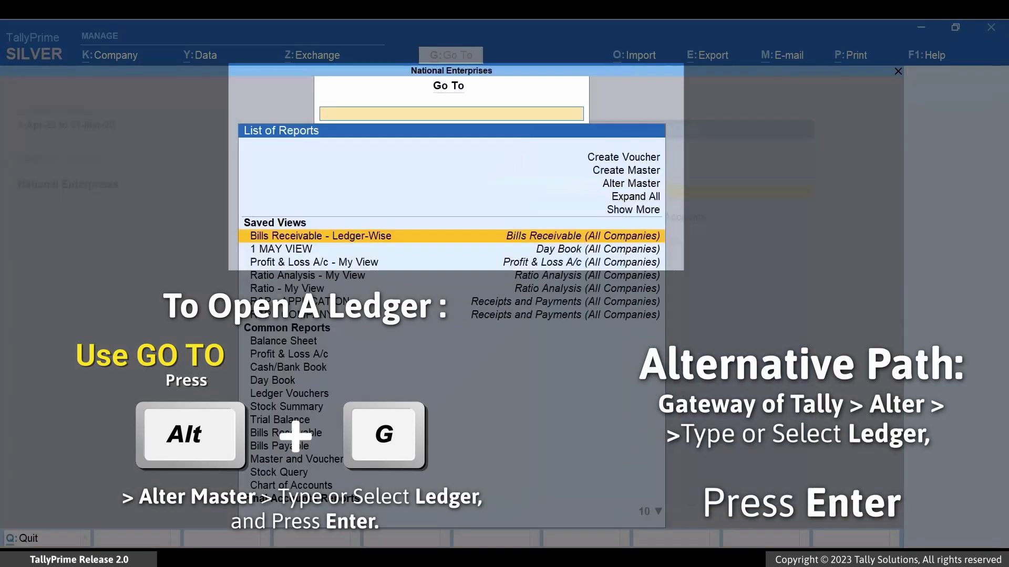
key("Up")
key("Up")
key("Up")
key("Return")
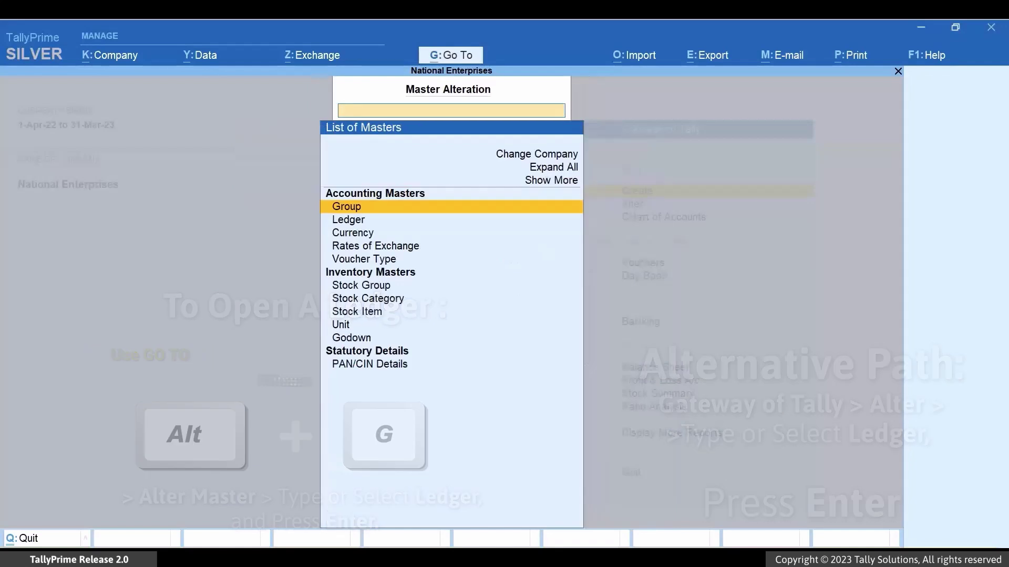
key("Down")
key("Return")
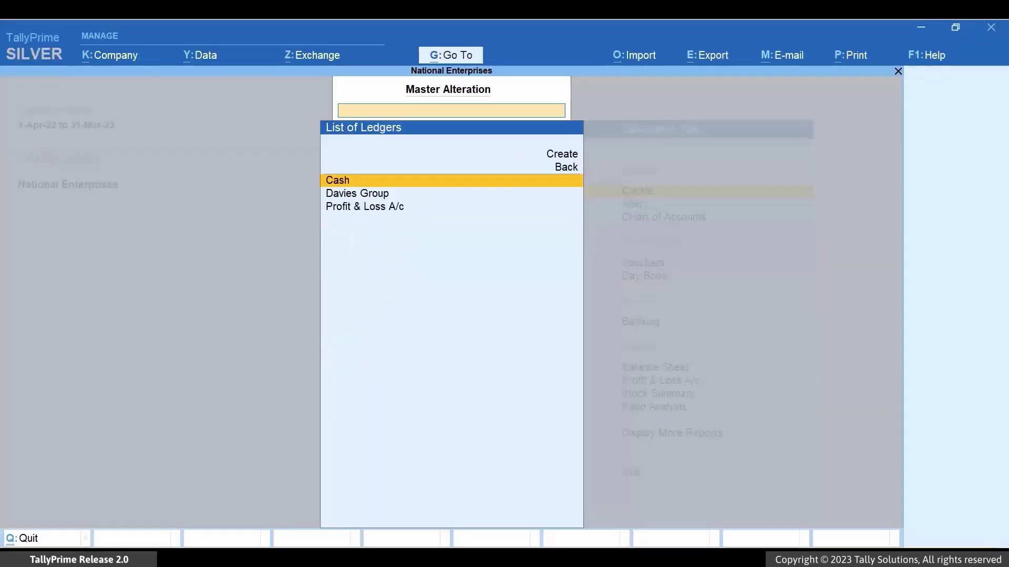
key("Down")
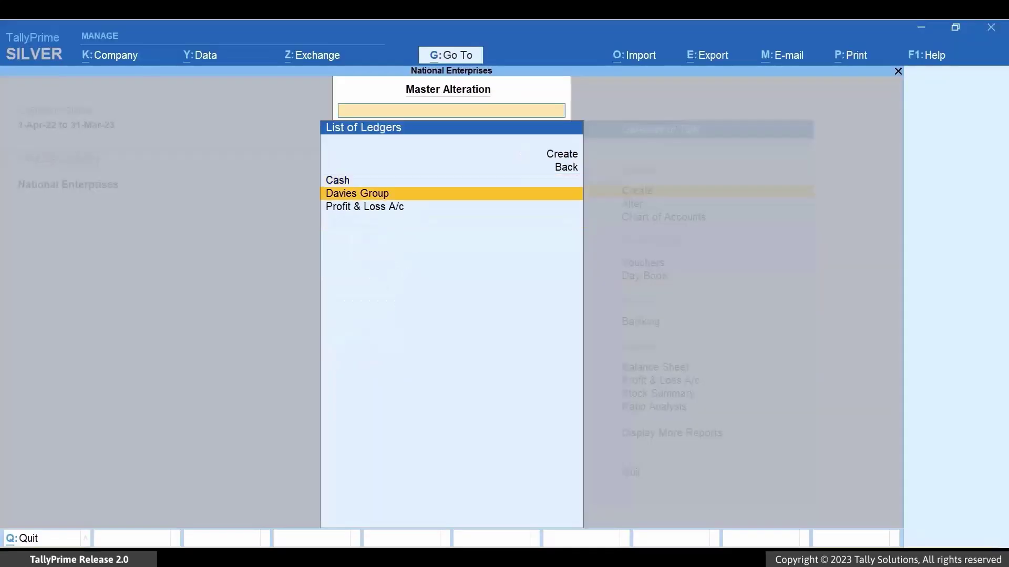
key("Return")
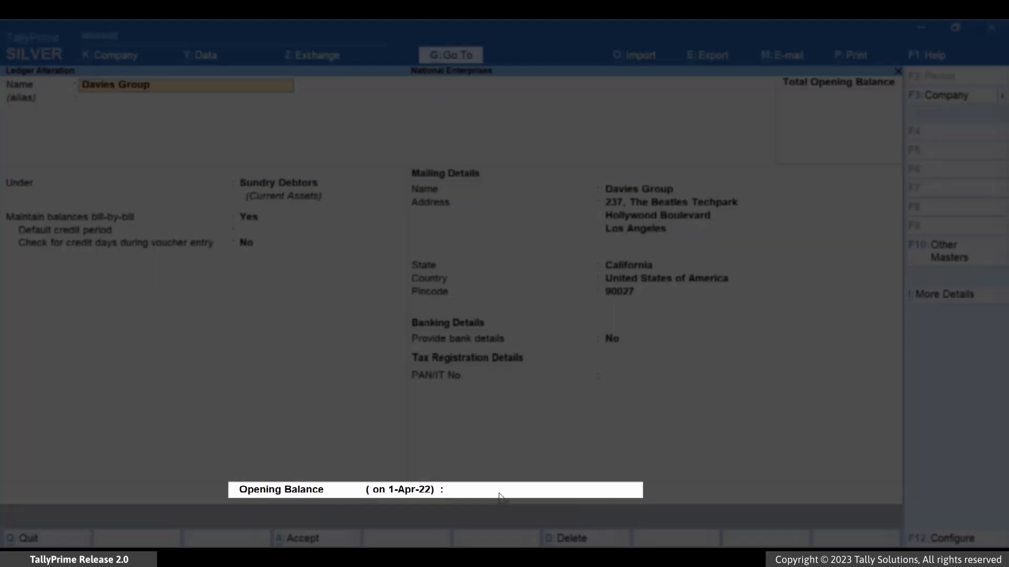
Enter $1000 as the Davies Group ledger's opening balance.
left_click(497, 494)
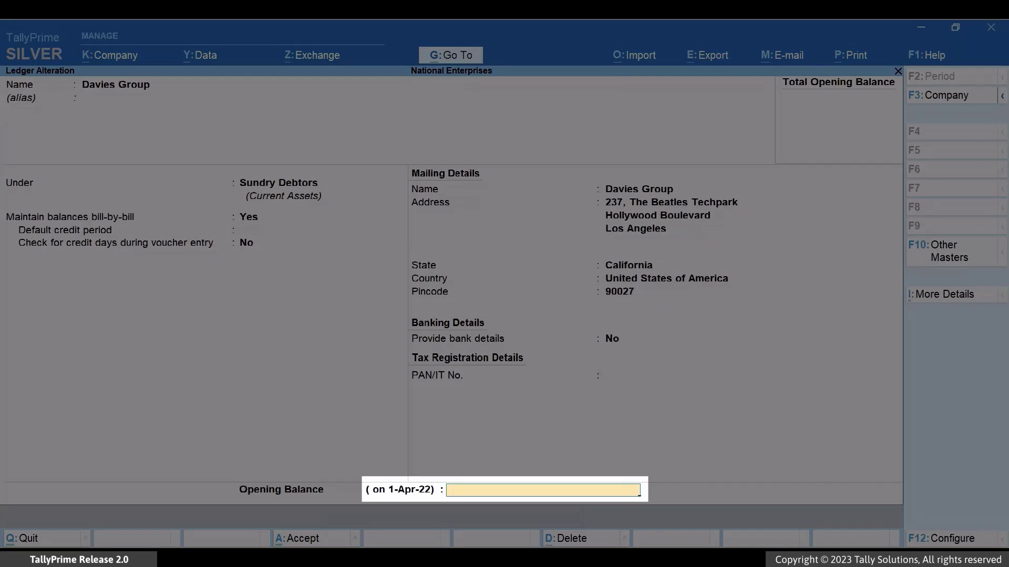
type("$1000")
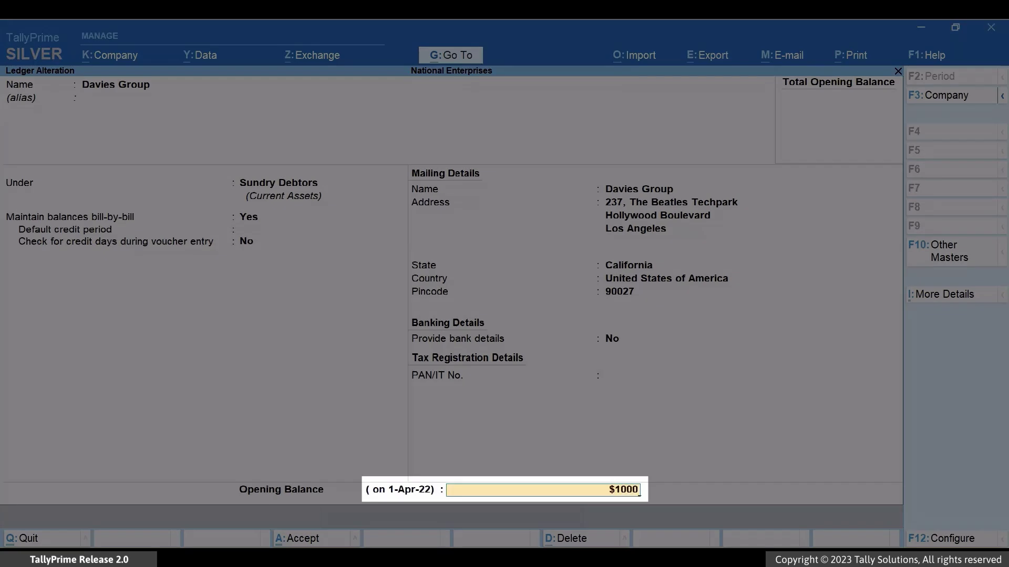
key("Return")
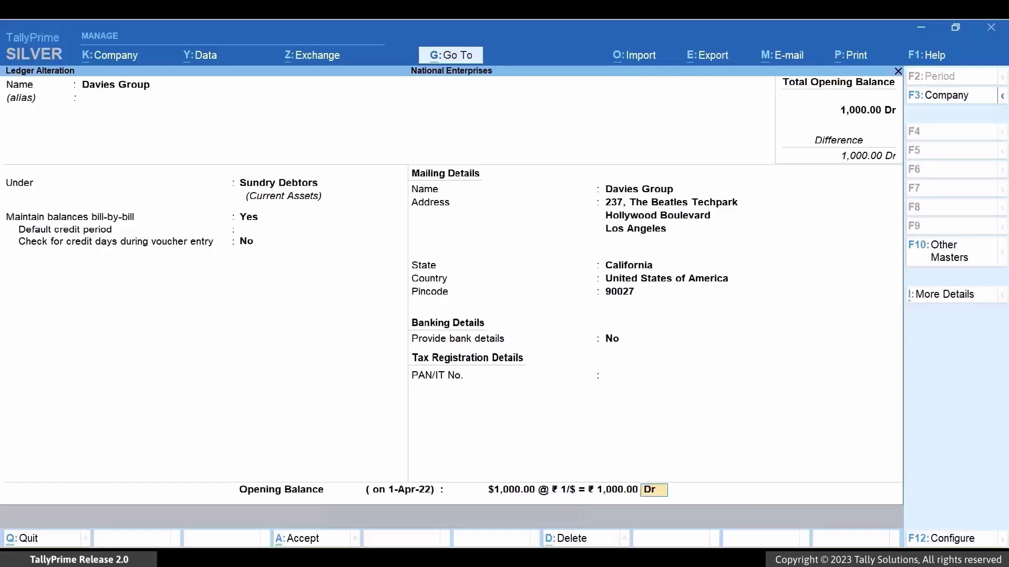
Add bill DN-02 dated 31-Mar-22 for $550.00 at ₹84/$ on the debit side.
key("Return")
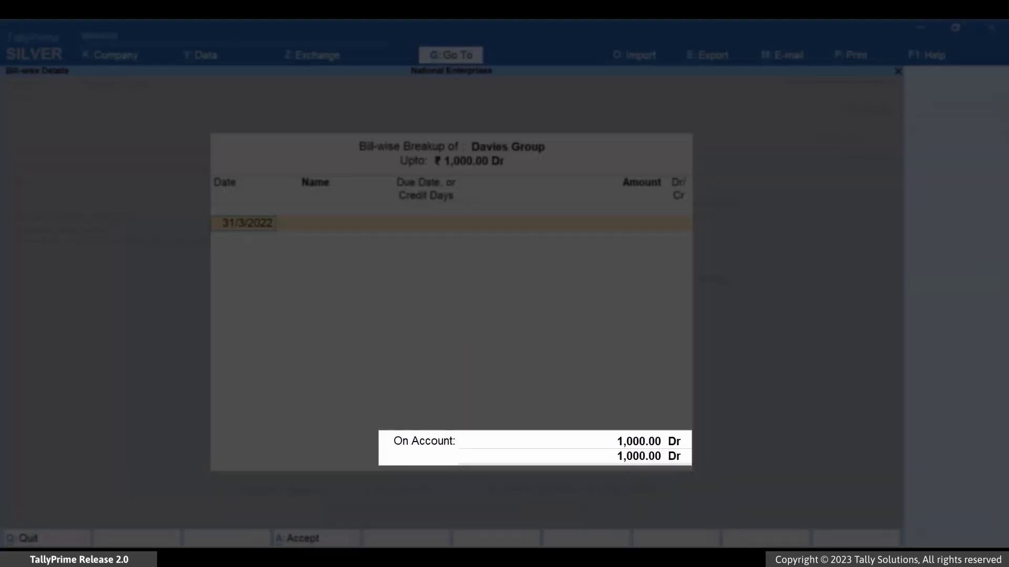
key("Return")
type("DN-0")
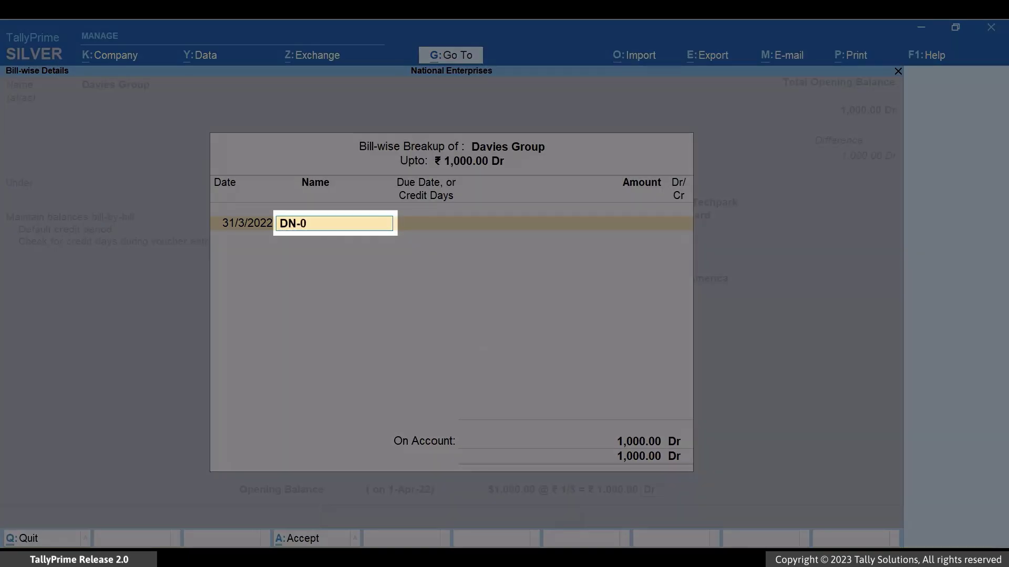
type("2")
key("Return")
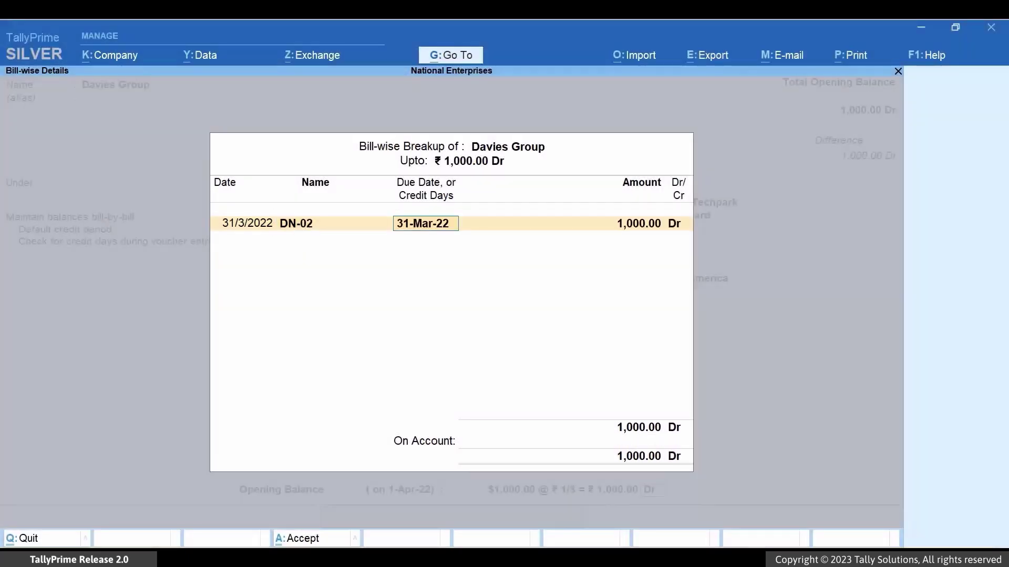
key("Return")
type("$550.00 @ ₹ 84")
key("Return")
key("Return")
type("30")
Add bill DN-01 for $450.00 at ₹81/$ as credit, then save the ledger.
key("Return")
type("DN-01")
key("Return")
key("Return")
type("$450.00 @ ₹ 81")
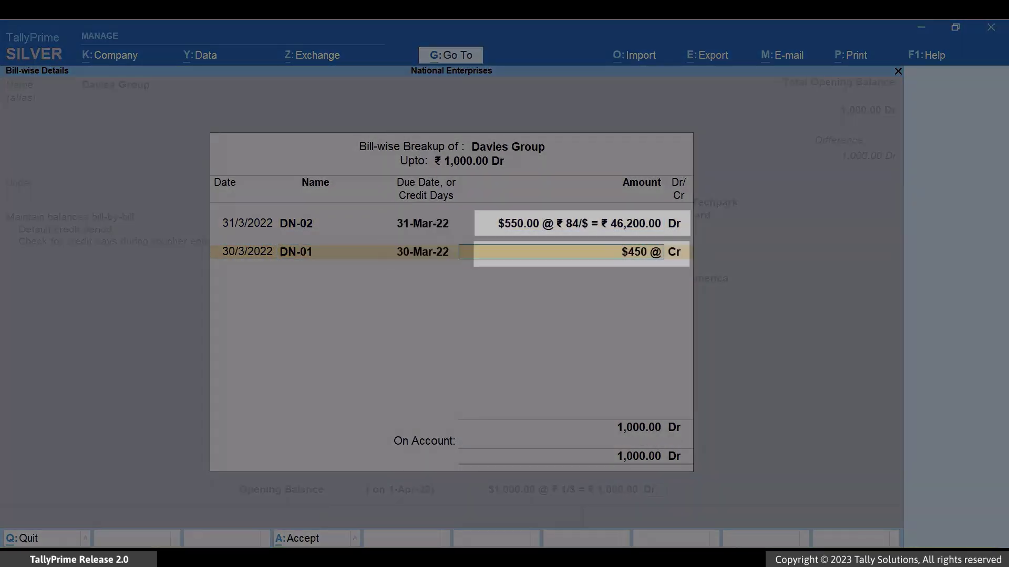
key("Return")
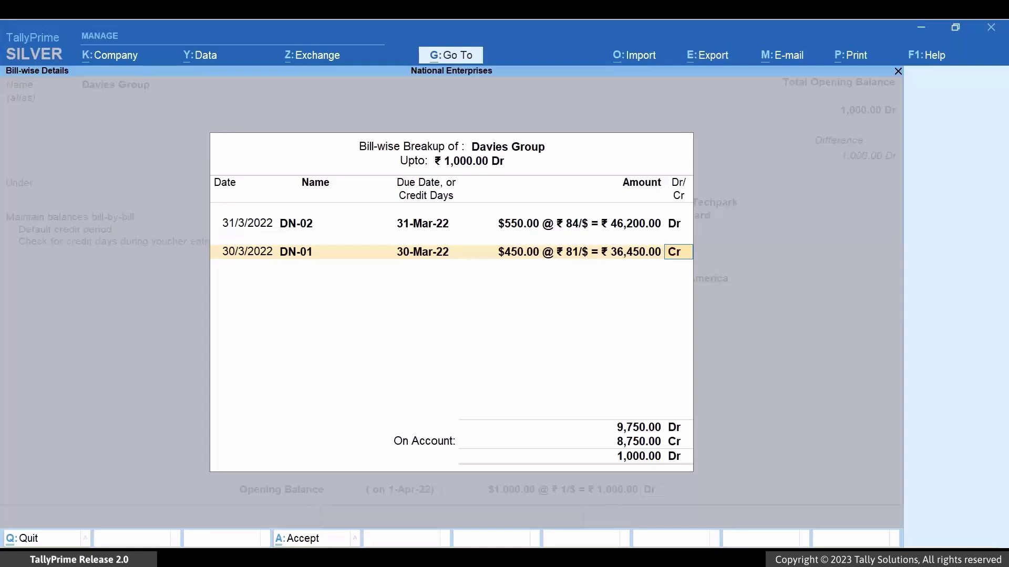
key("Return")
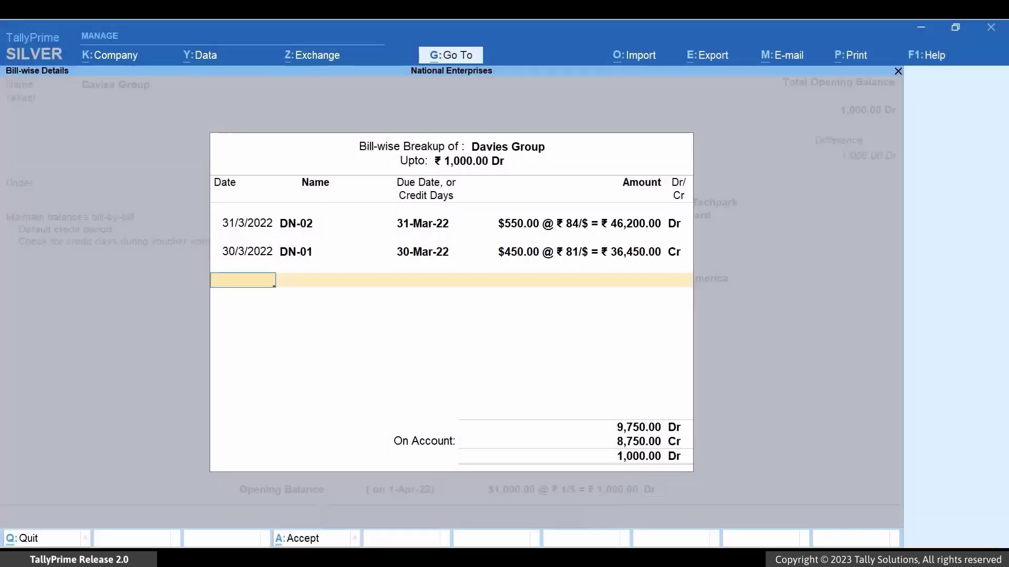
key("ctrl+a")
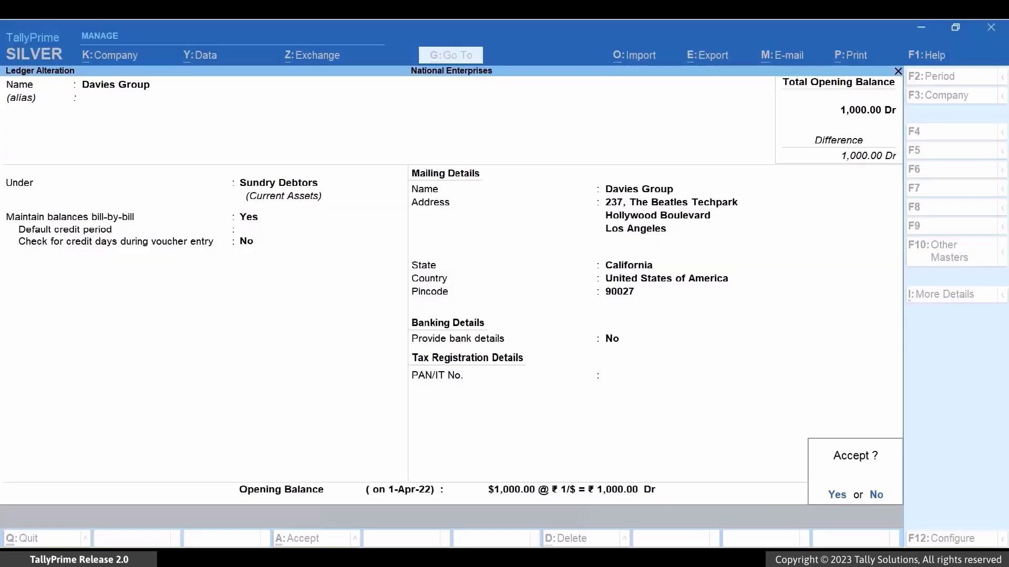
key("y")
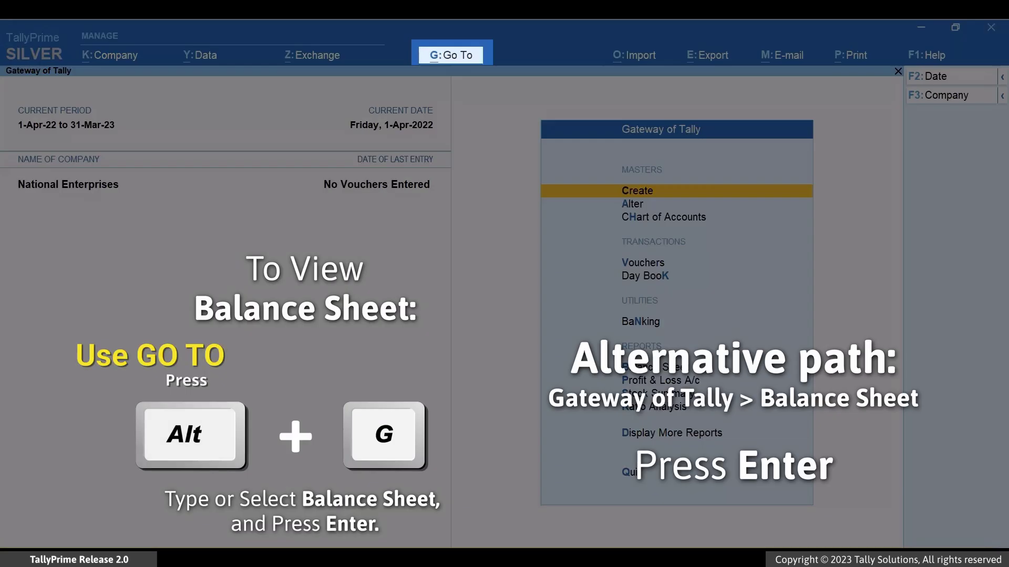
Check the Balance Sheet's 9,650.00 Unadjusted Forex Gain/Loss line, then exit to the Gateway.
key("alt+g")
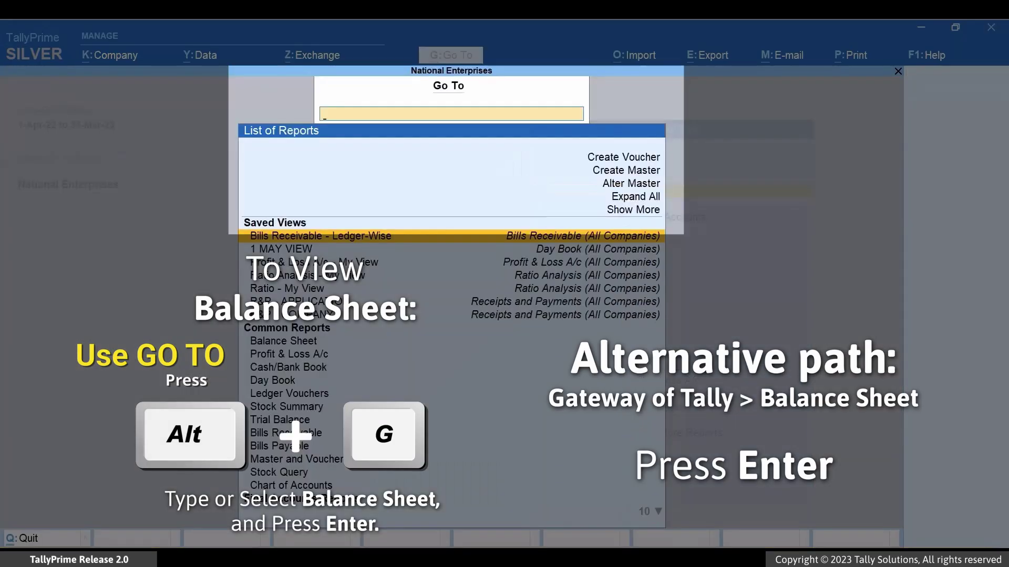
type("BALA")
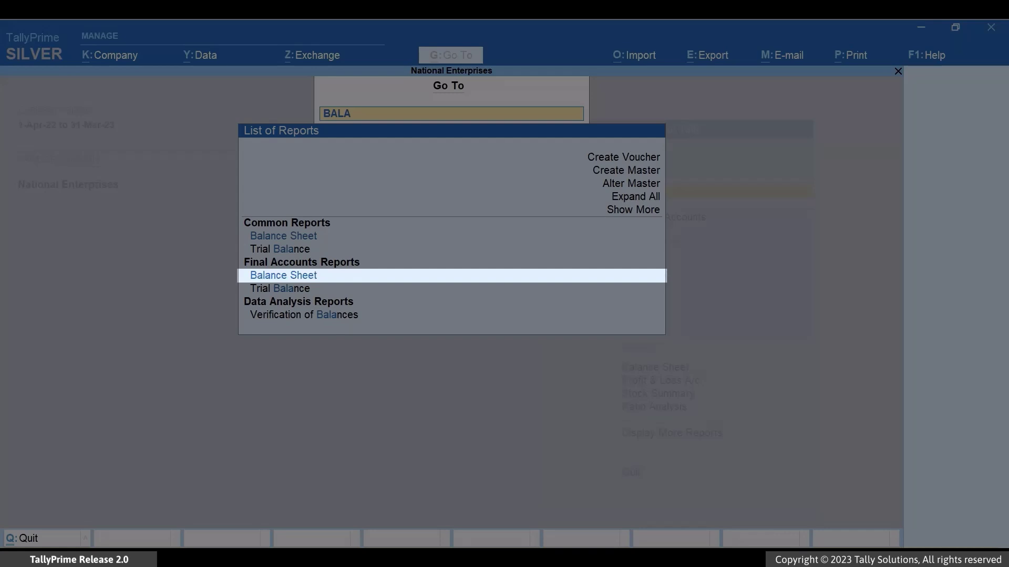
key("Return")
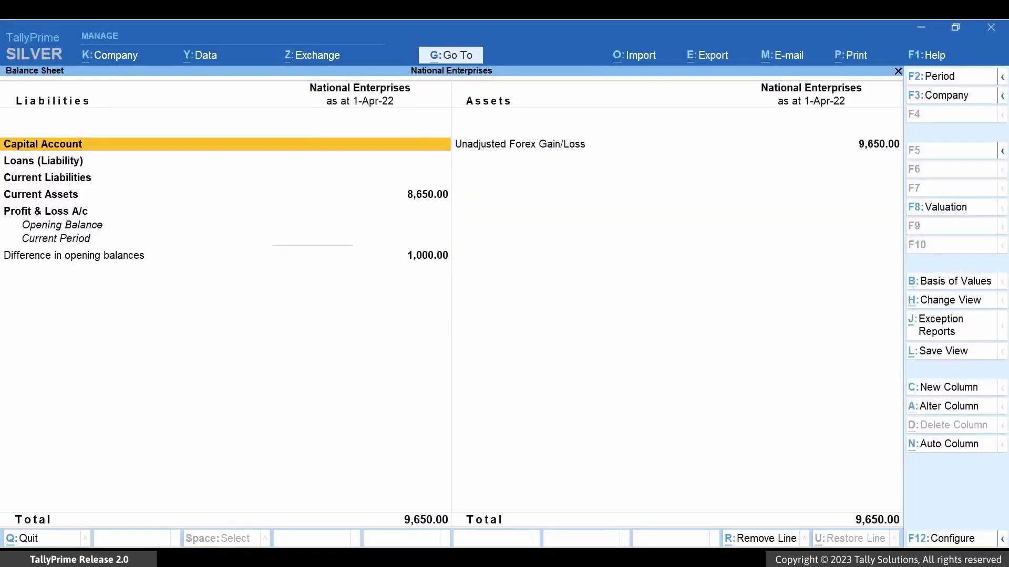
key("Right")
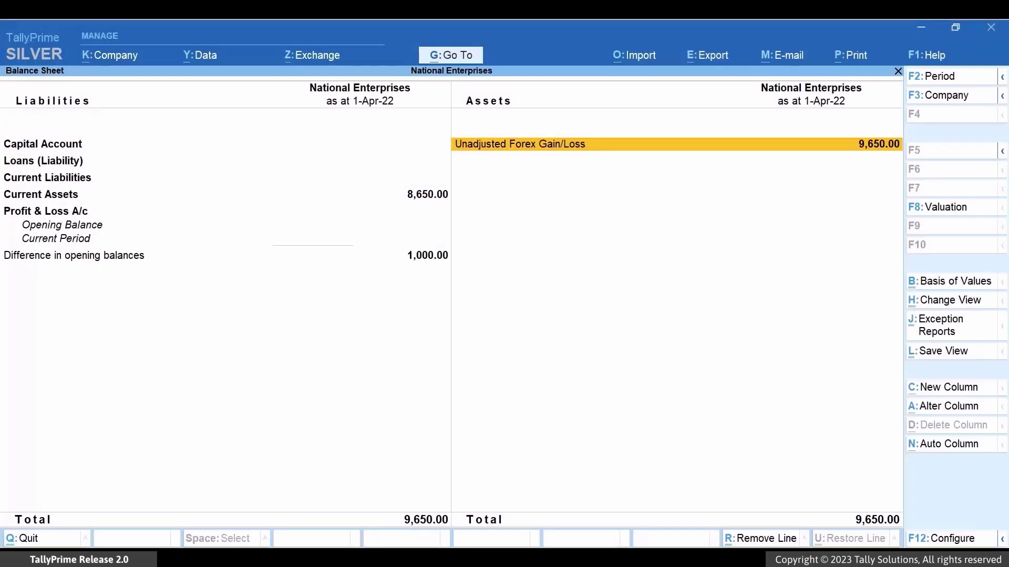
key("Escape")
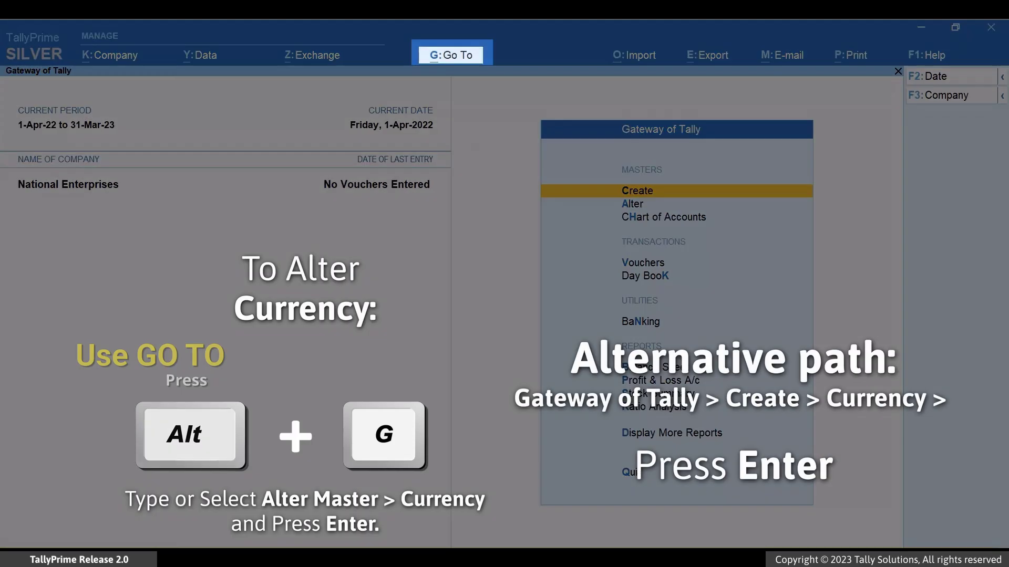
Open the US dollar ($) currency master for alteration.
key("alt+g")
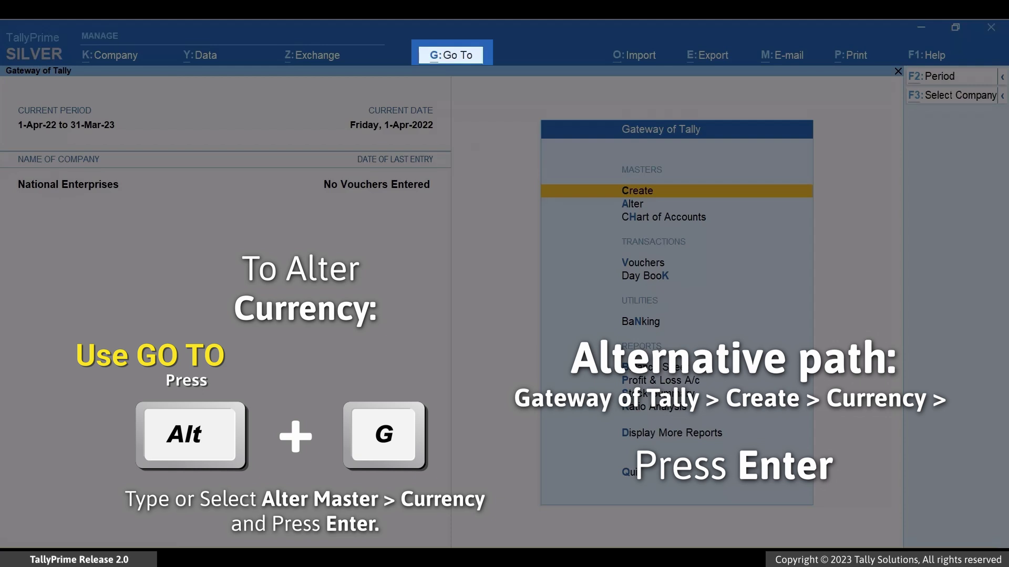
key("Return")
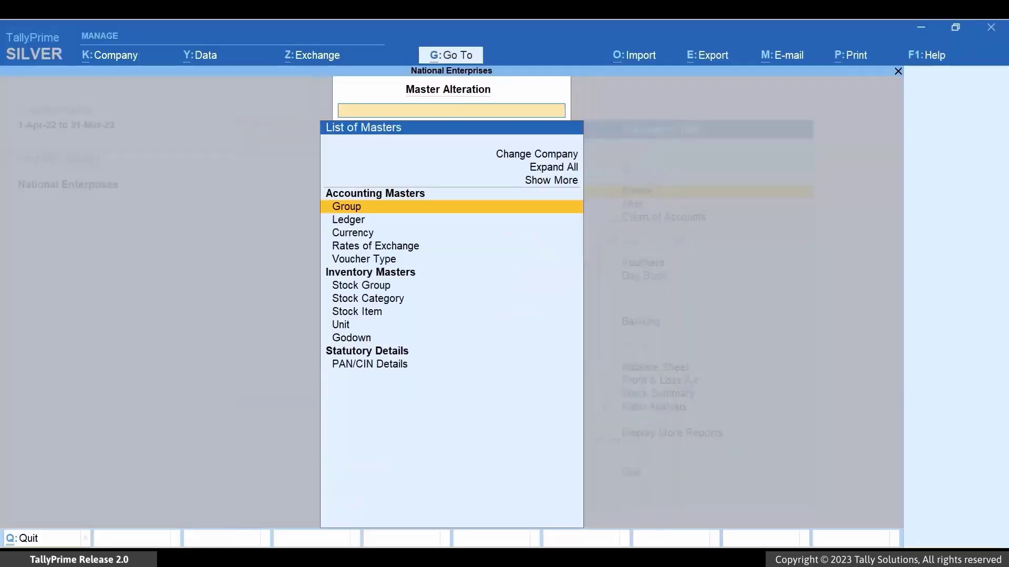
key("Down")
key("Down")
key("Return")
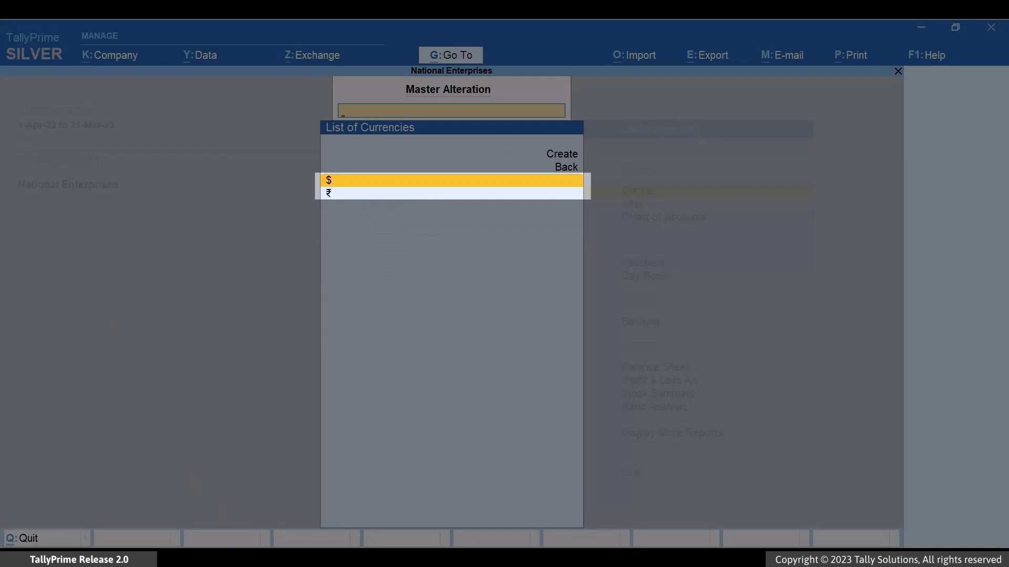
key("Return")
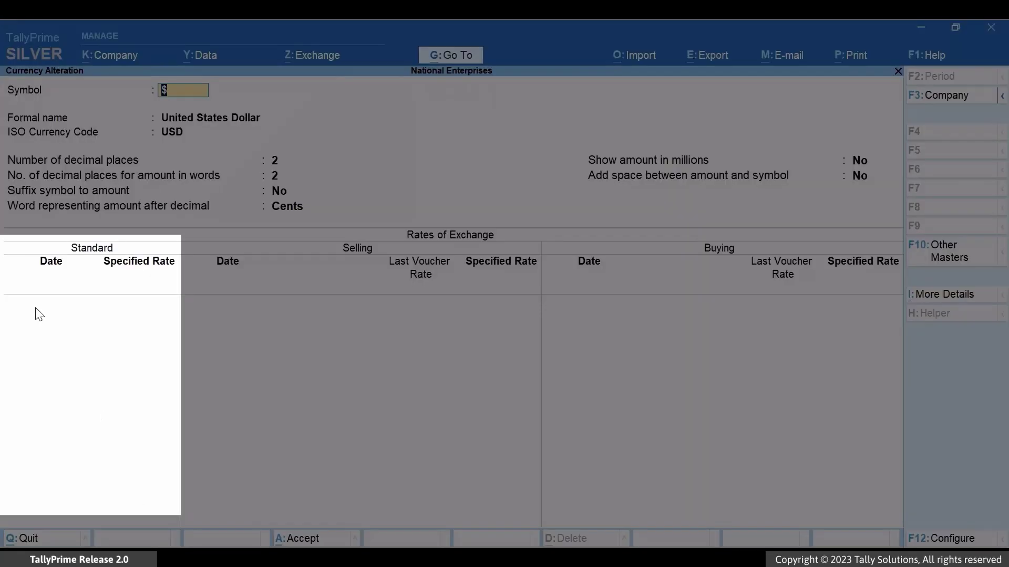
Enter a standard rate of ₹82/$ dated 31-Mar-22 for the dollar.
left_click(38, 315)
type("31-3-22")
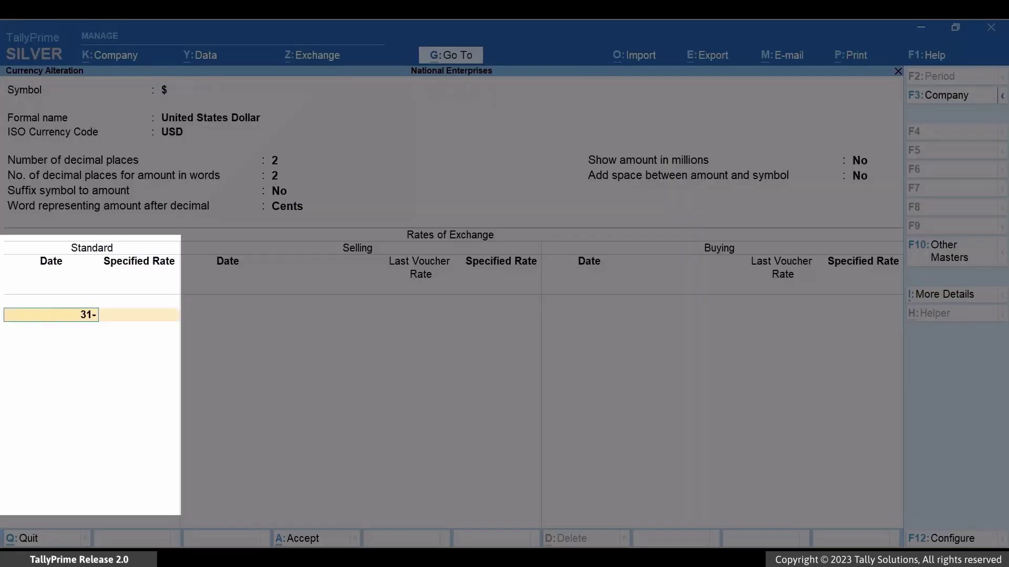
key("Return")
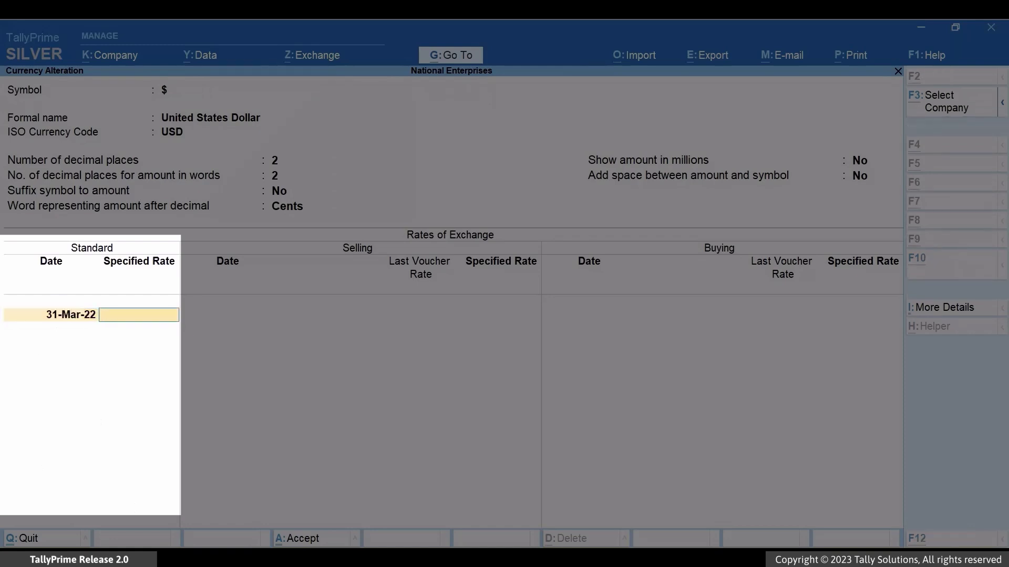
type("82/$")
key("Return")
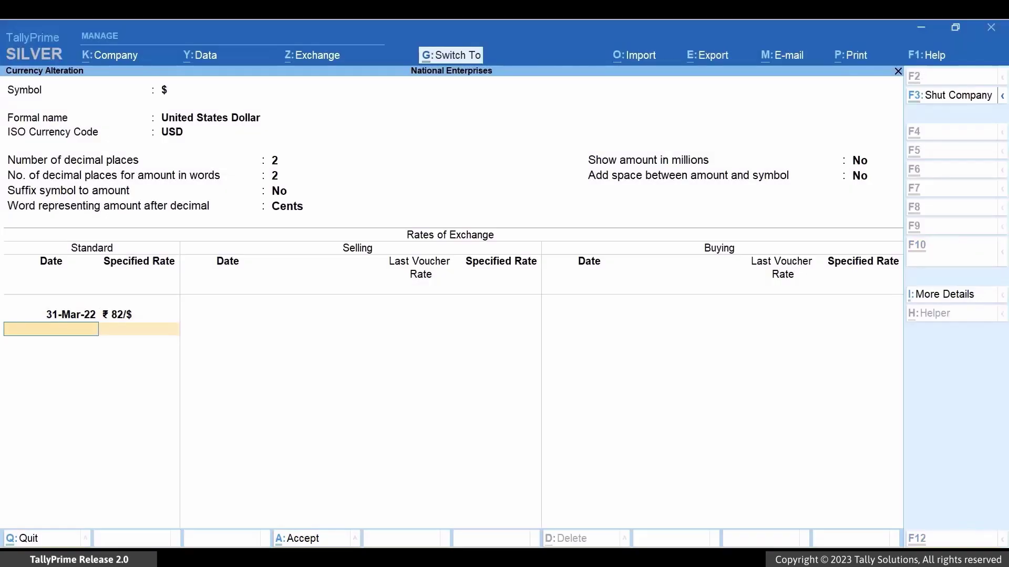
Save the dollar currency and open the Davies Group ledger for alteration.
key("ctrl+a")
key("Escape")
key("Escape")
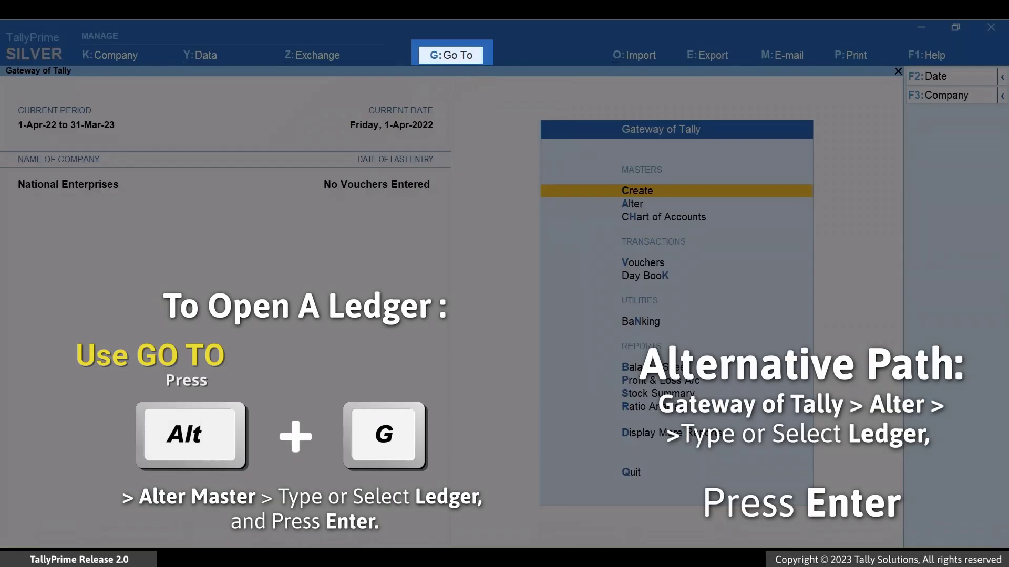
key("alt")
key("alt+g")
key("Up")
key("Up")
key("Return")
key("Down")
key("Return")
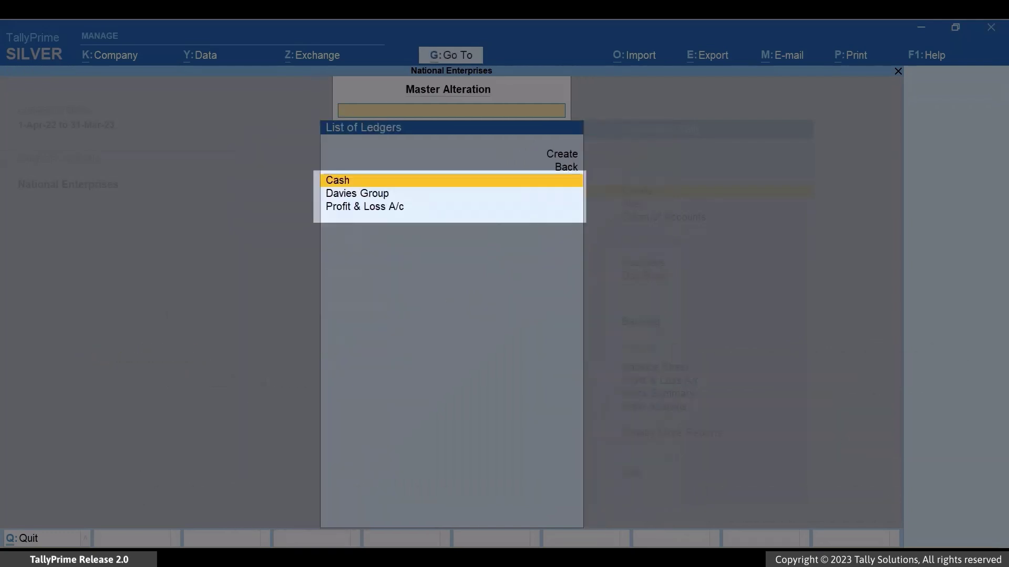
key("Down")
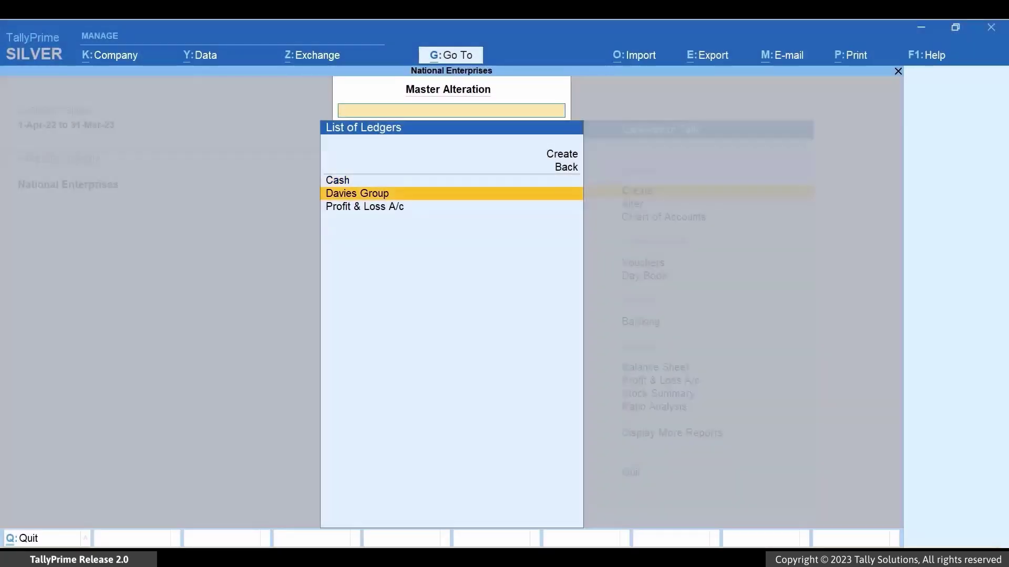
key("Return")
key("Return")
key("Return")
key("Return")
key("Return")
Re-enter DN-02 as $550.00 @ ₹82 and DN-01 as $450.00 @ ₹82, then save the ledger.
key("Return")
key("Return")
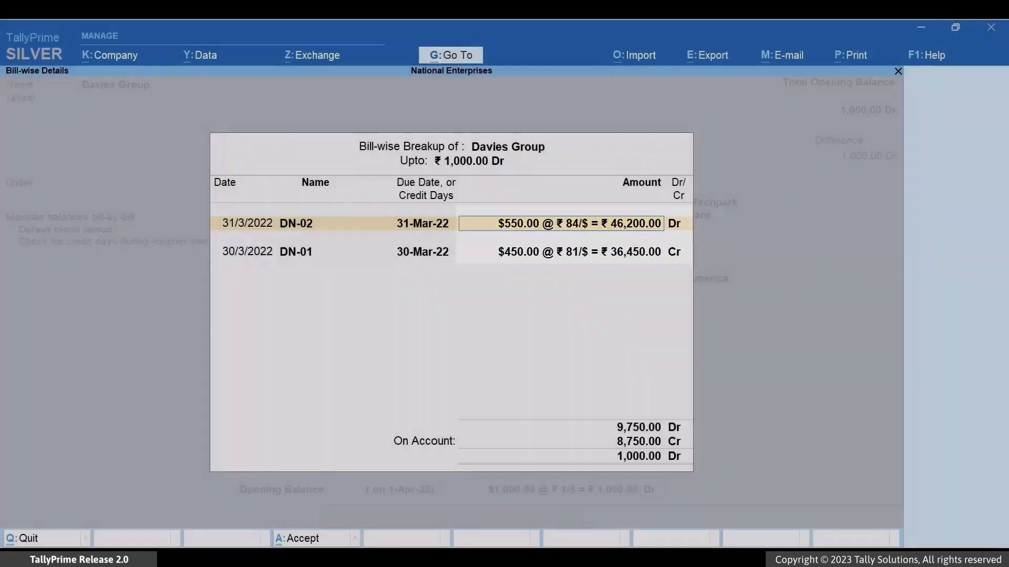
type("$550.00 @ ₹ 82")
key("Return")
key("Return")
key("Return")
key("Return")
key("Return")
type("$450.00 @ ₹ 82")
key("Return")
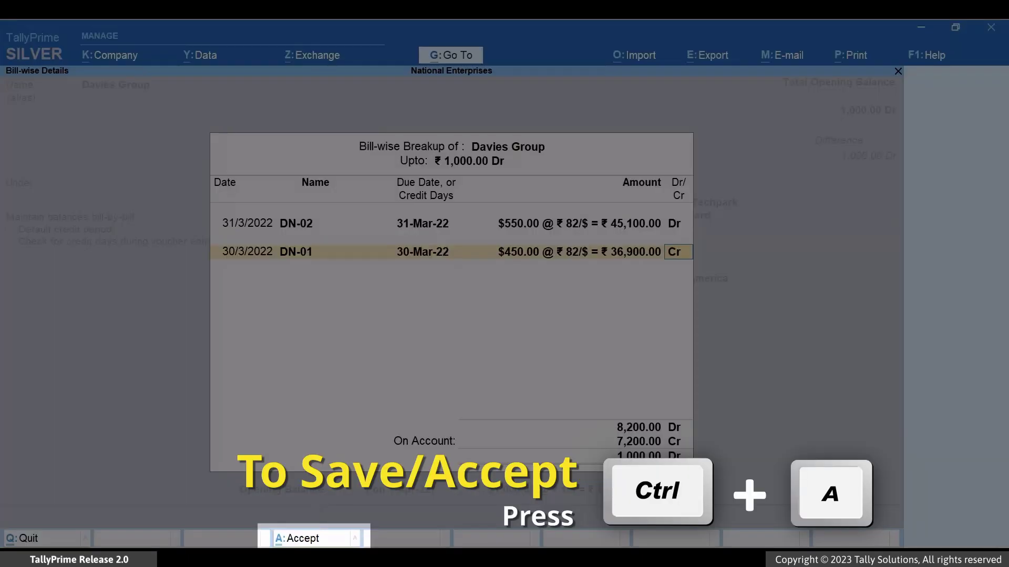
key("ctrl+a")
key("y")
key("Escape")
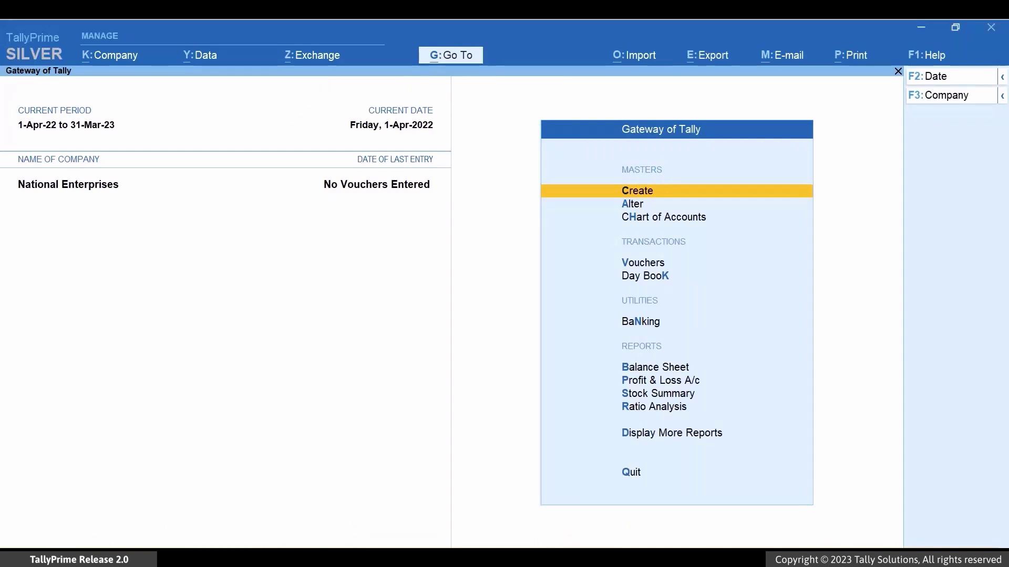
Open the Balance Sheet as at 1-Apr-22, now showing Current Assets of 1,000.00 only.
key("alt")
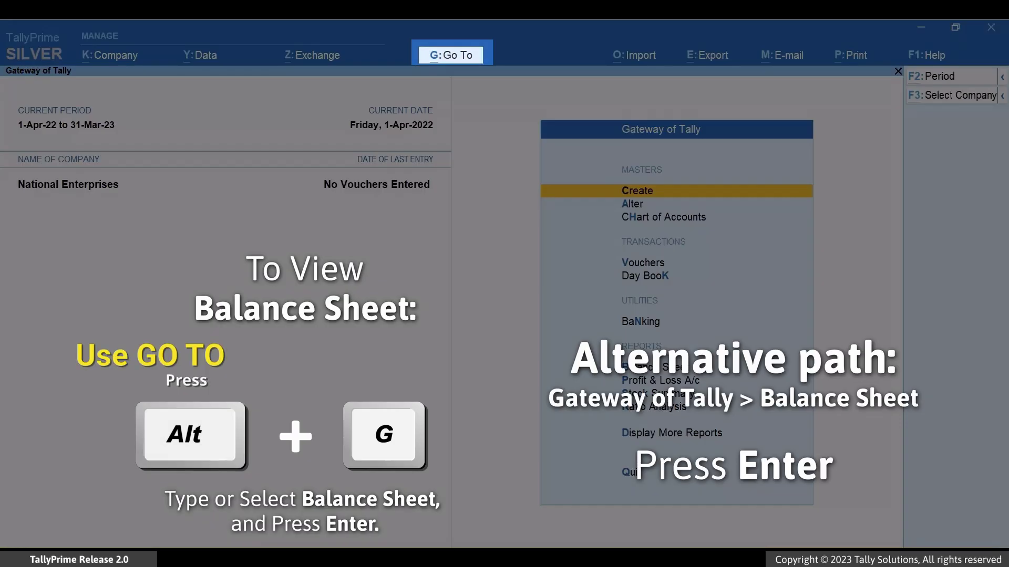
key("alt+g")
type("BALA")
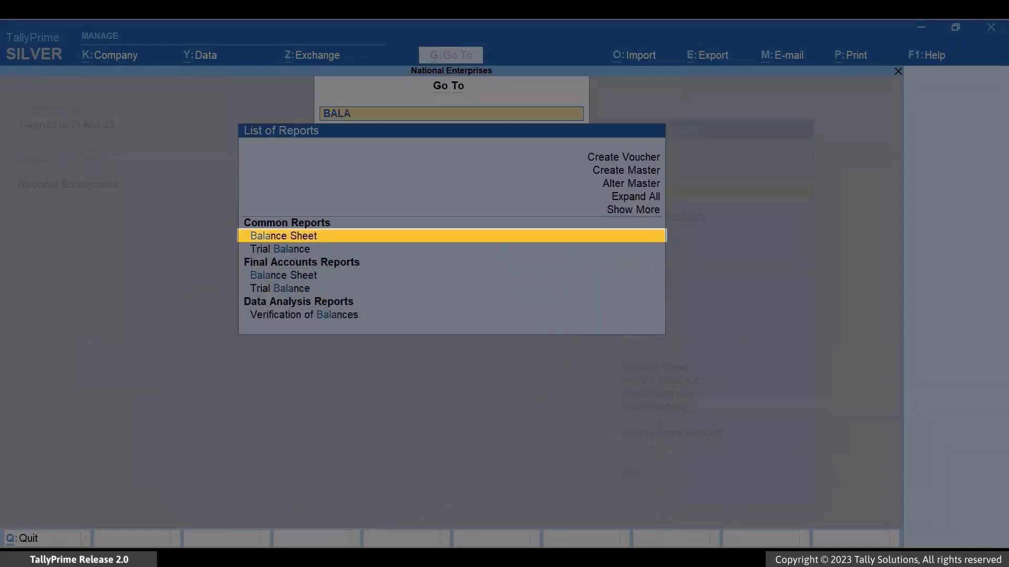
key("Return")
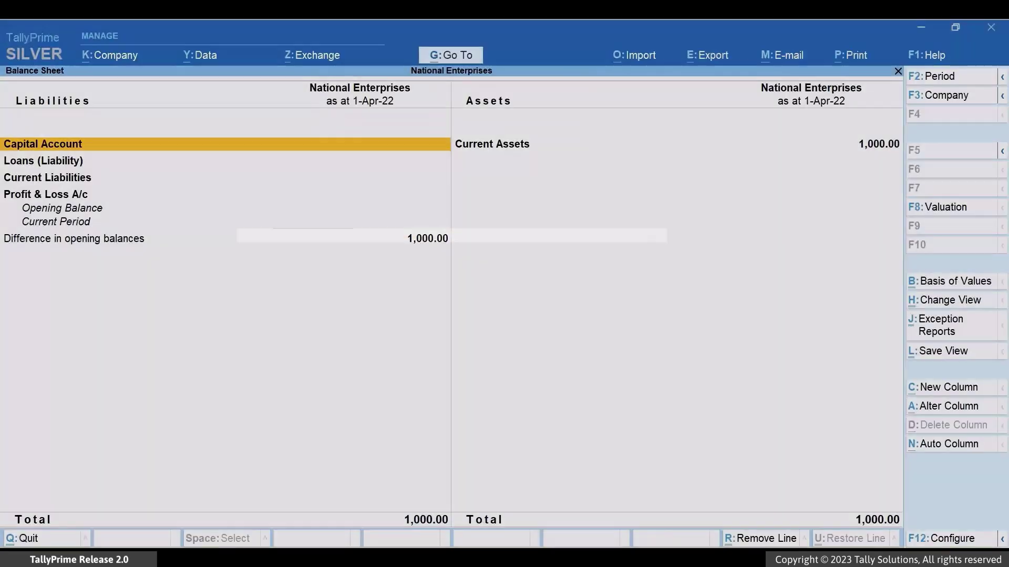